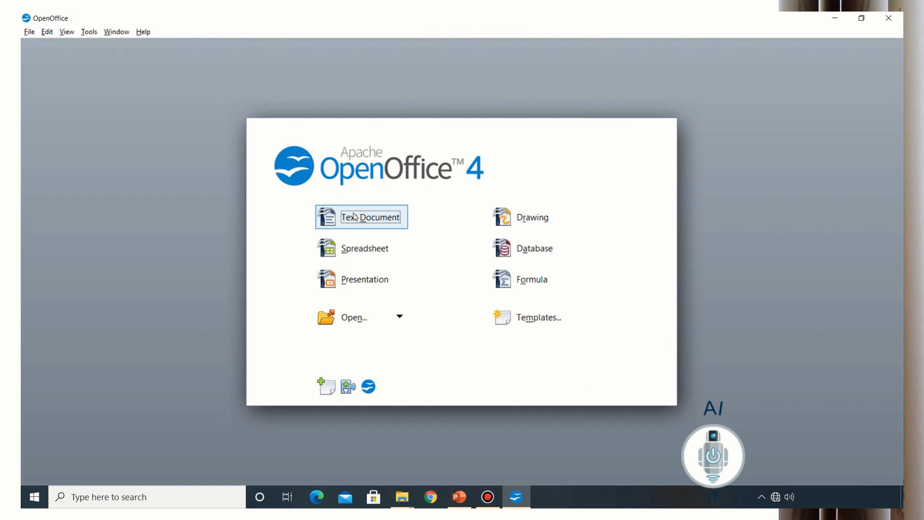
Step: Create a new text document and open the recent file Table of contents.odt
left_click(355, 217)
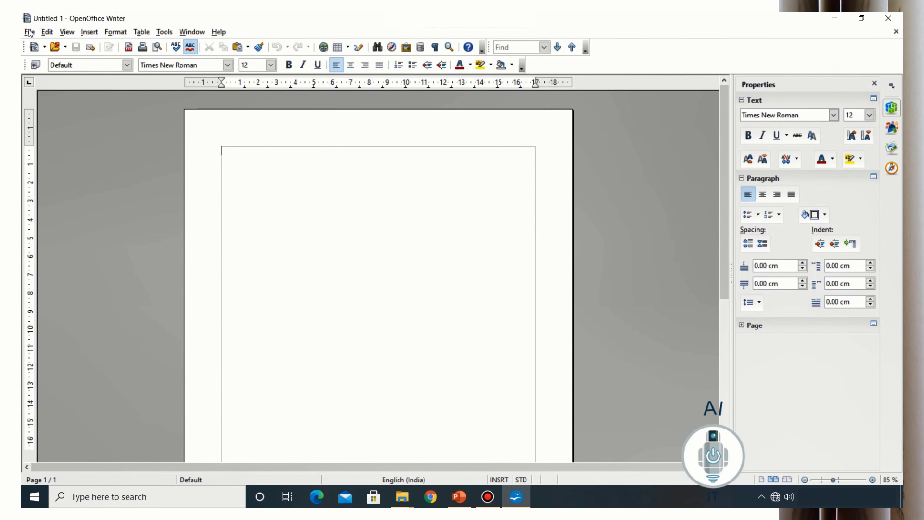
left_click(30, 33)
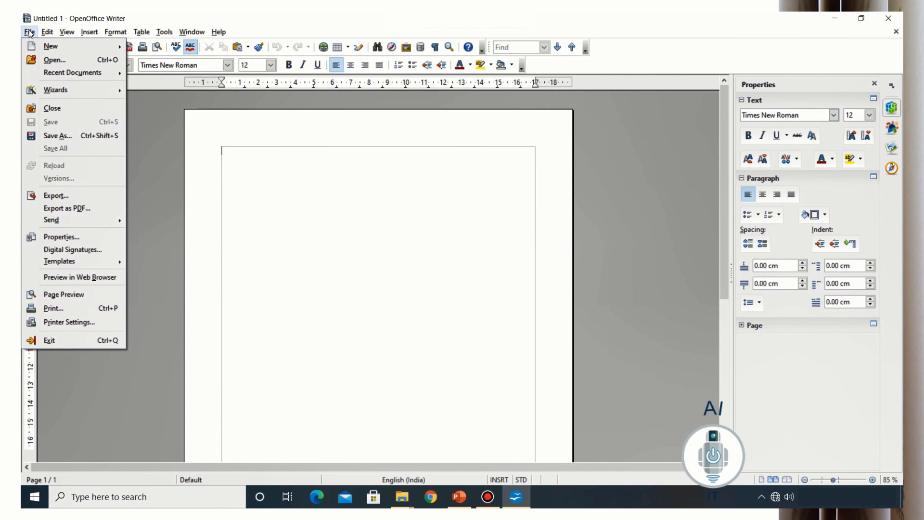
mouse_move(50, 75)
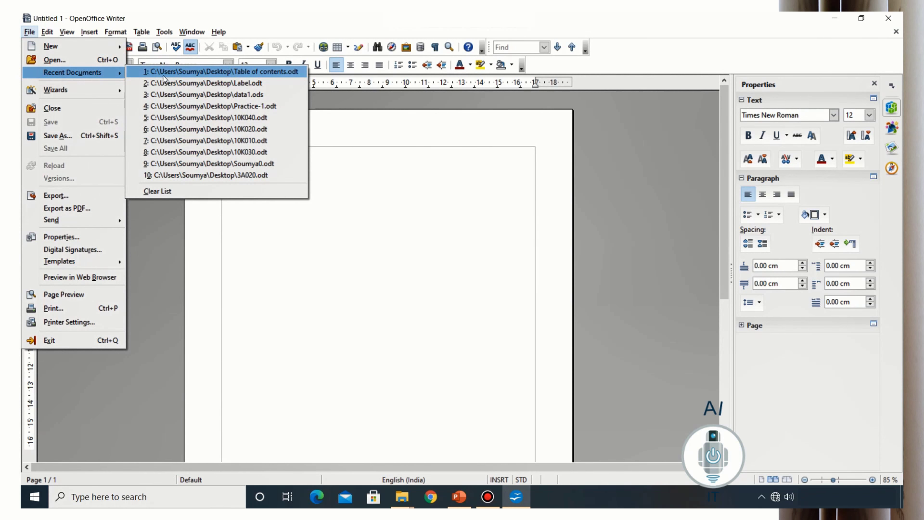
left_click(166, 79)
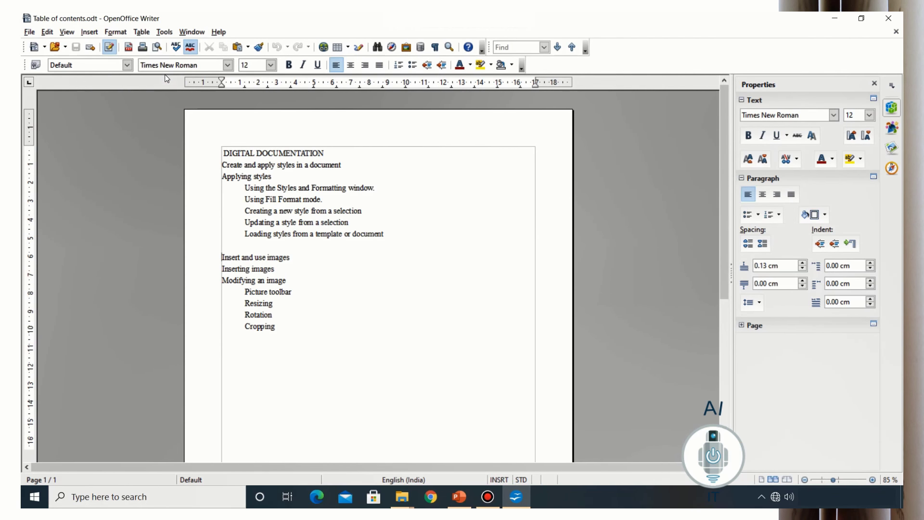
Step: Apply the Heading paragraph style to the "DIGITAL DOCUMENTATION" title using Fill Format mode
left_click(272, 152)
left_click(259, 176)
left_click(271, 187)
left_click(37, 66)
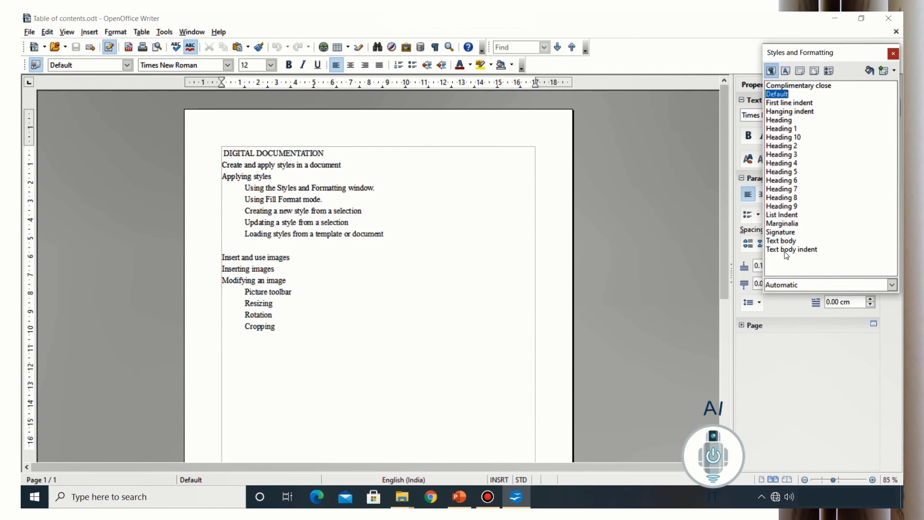
left_click(777, 121)
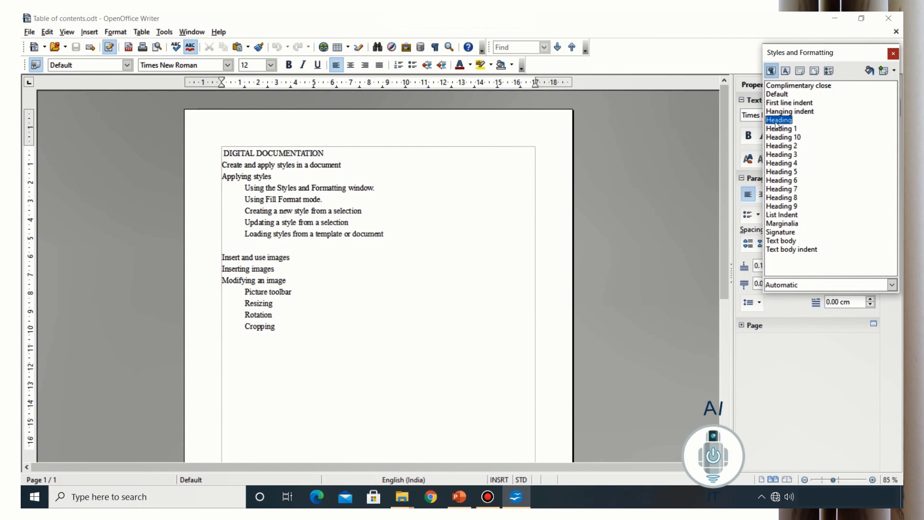
left_click(870, 72)
left_click_drag(330, 150, 223, 150)
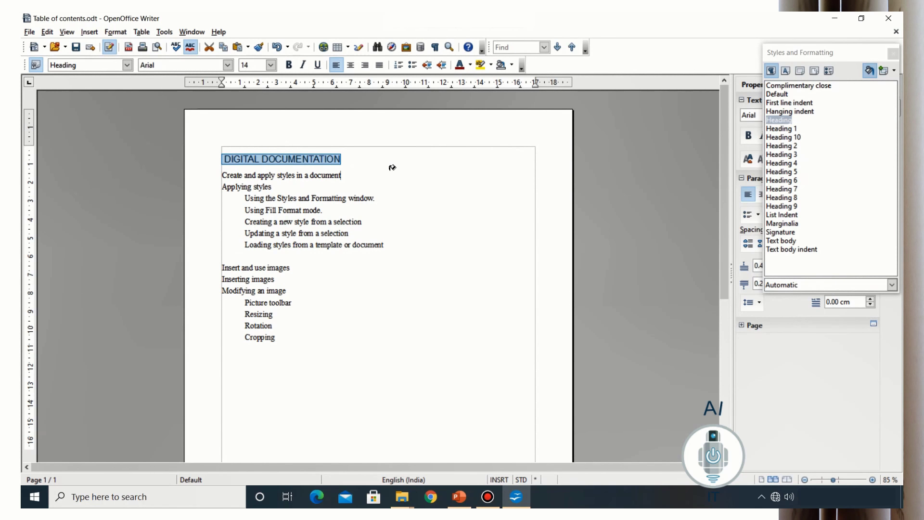
Step: Apply the Heading 1 style to "Create and apply styles in a document" and "Insert and use images"
left_click(792, 130)
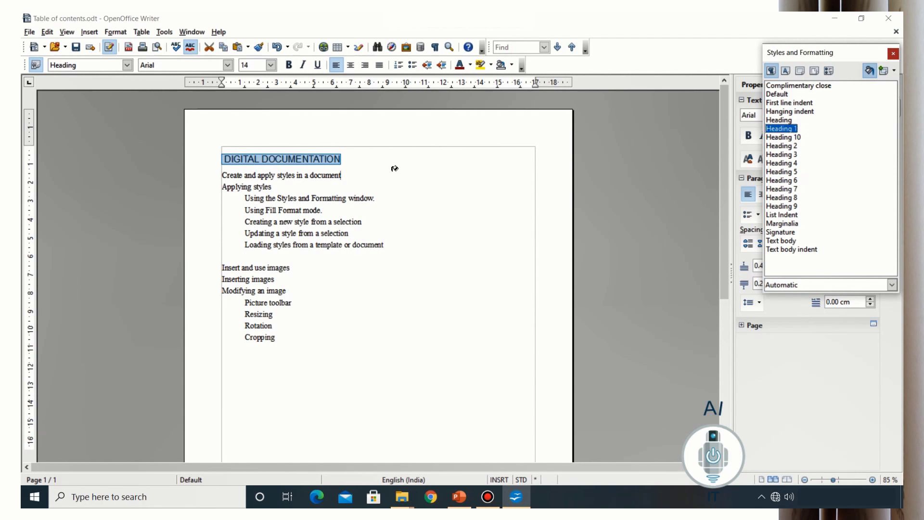
left_click_drag(345, 175, 220, 175)
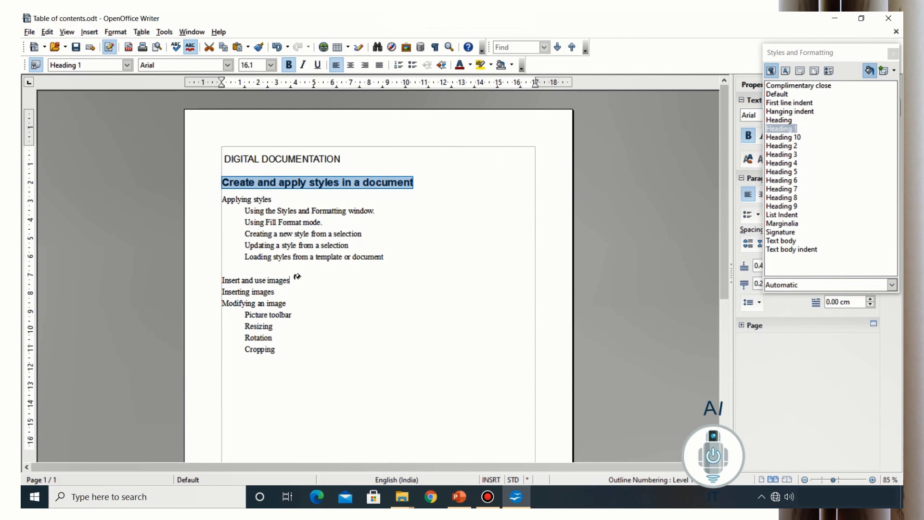
left_click_drag(297, 276, 226, 276)
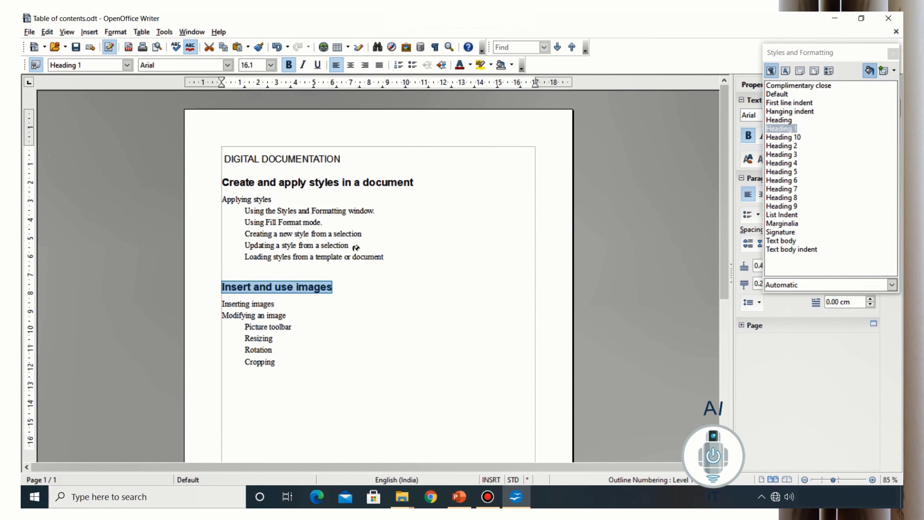
Step: Apply the Heading 2 style to "Applying styles", "Inserting images" and "Modifying an image"
left_click(781, 145)
left_click_drag(273, 199, 223, 199)
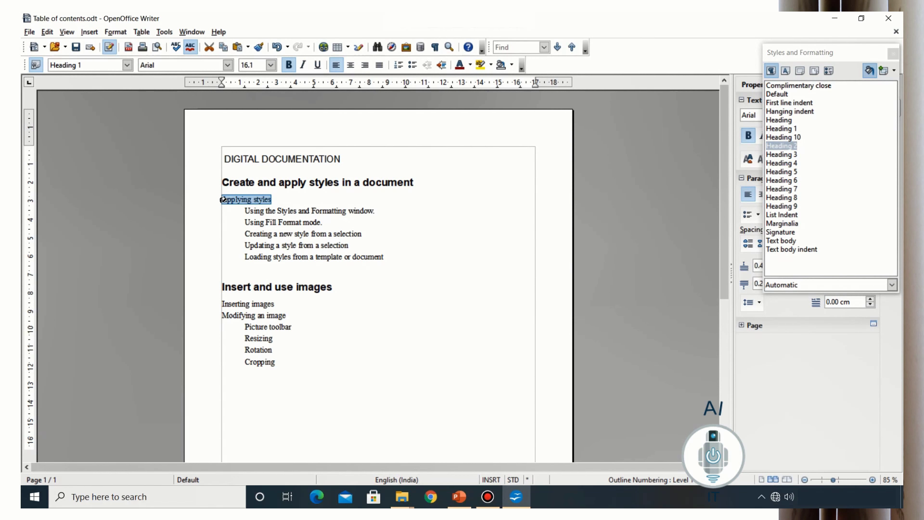
left_click_drag(223, 200, 223, 199)
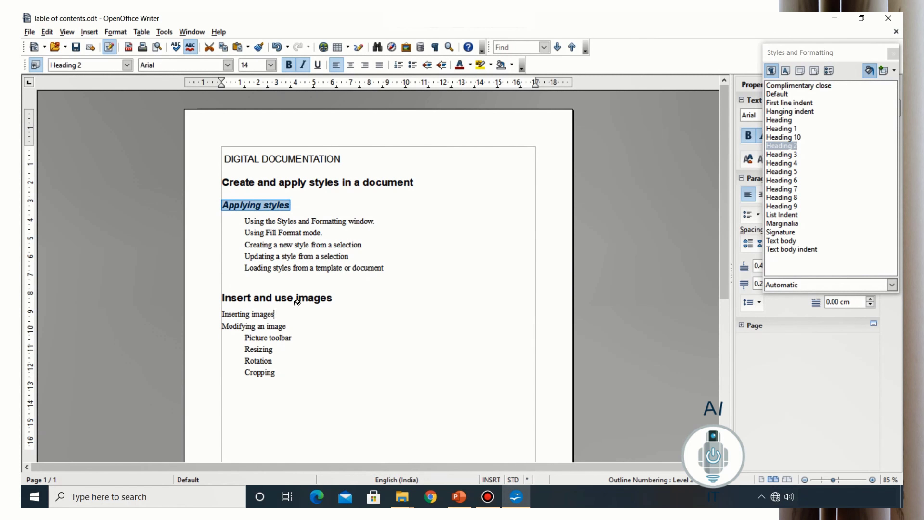
left_click_drag(278, 314, 221, 314)
left_click_drag(295, 330, 227, 320)
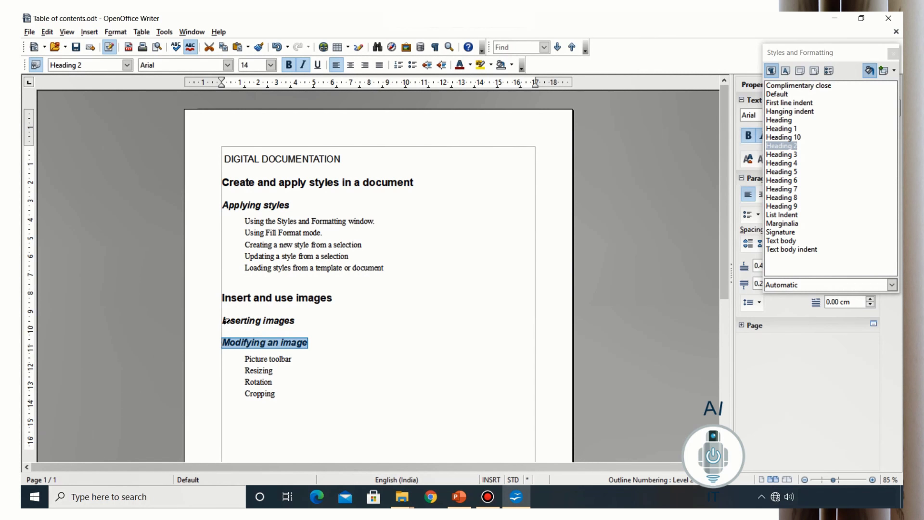
Step: Apply the Heading 3 style to the indented lines under "Applying styles" and "Modifying an image", and turn off Fill Format mode
left_click(780, 155)
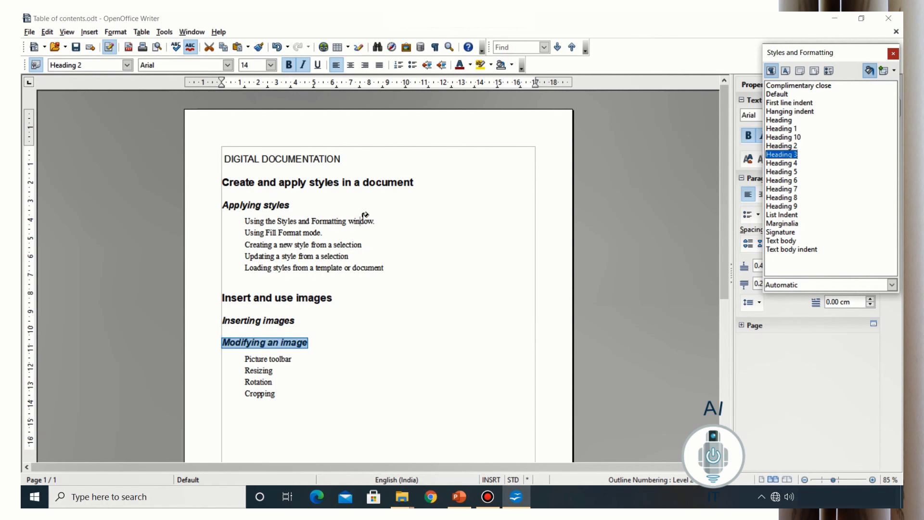
left_click_drag(248, 217, 387, 266)
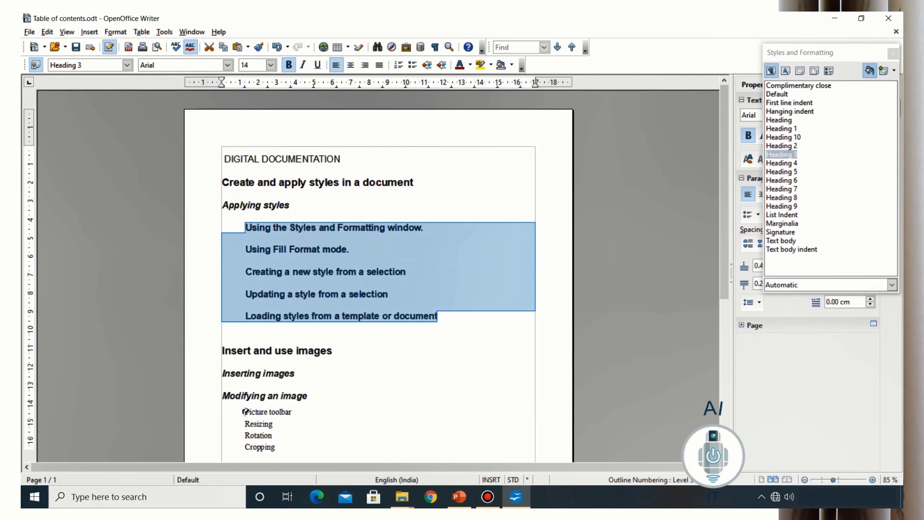
left_click_drag(246, 411, 289, 448)
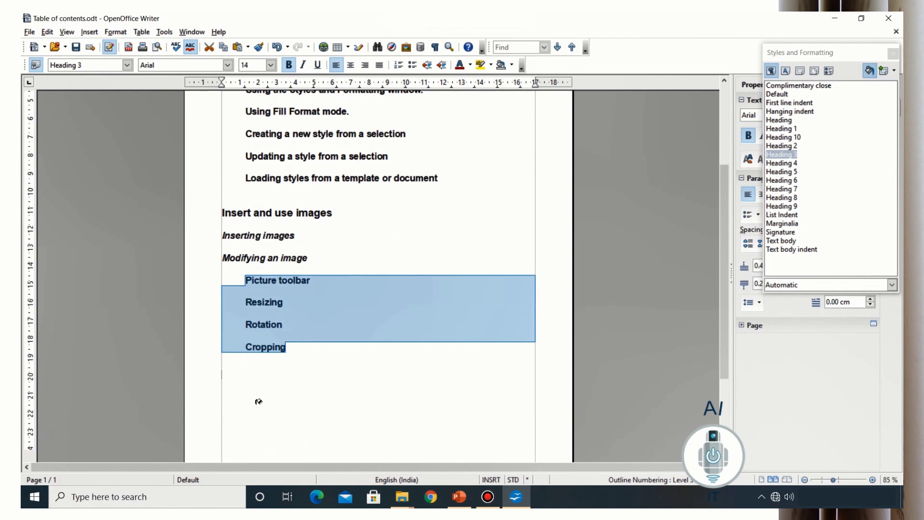
scroll(543, 95, "up", 4)
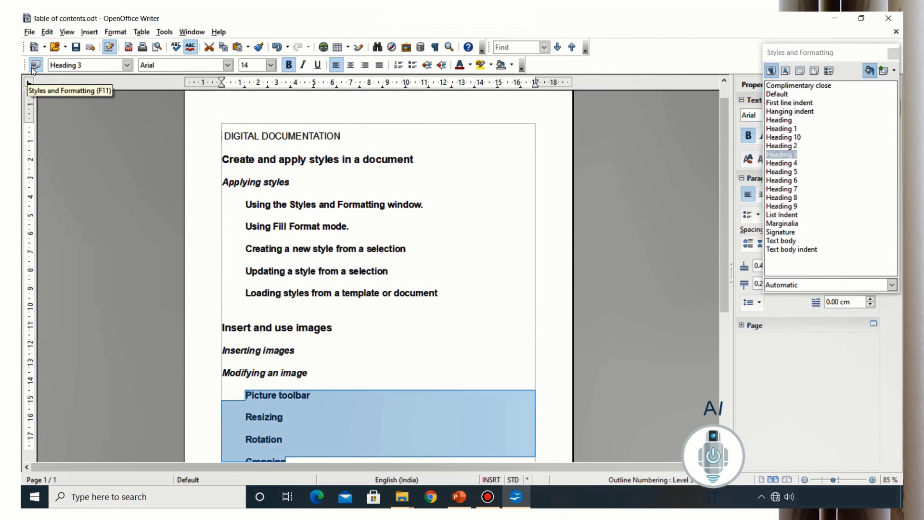
left_click(870, 70)
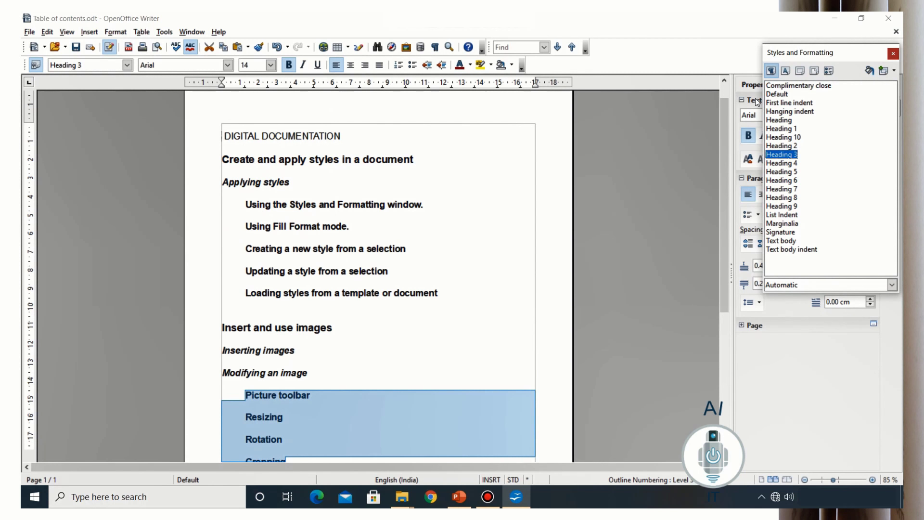
left_click(493, 203)
Step: Insert blank lines after "Create and apply styles in a document" until "Applying styles" moves to page 2
scroll(385, 197, "down", 1)
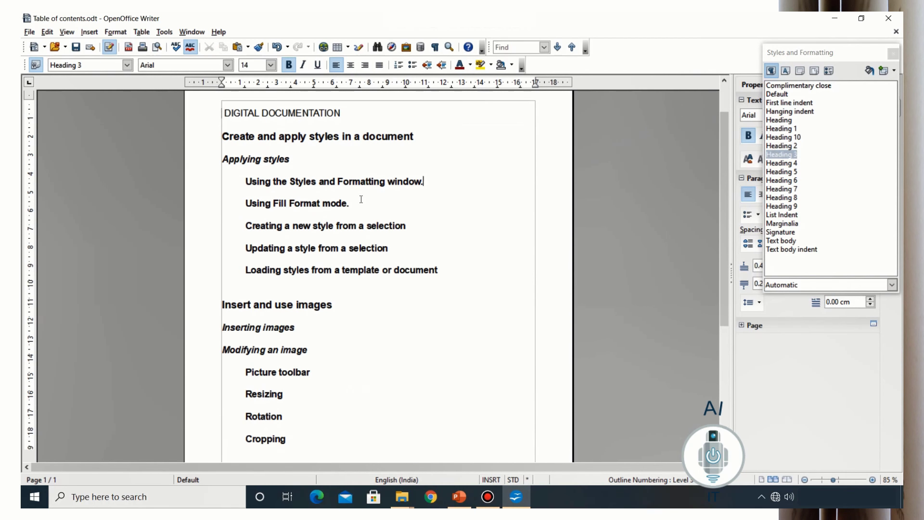
scroll(361, 199, "up", 1)
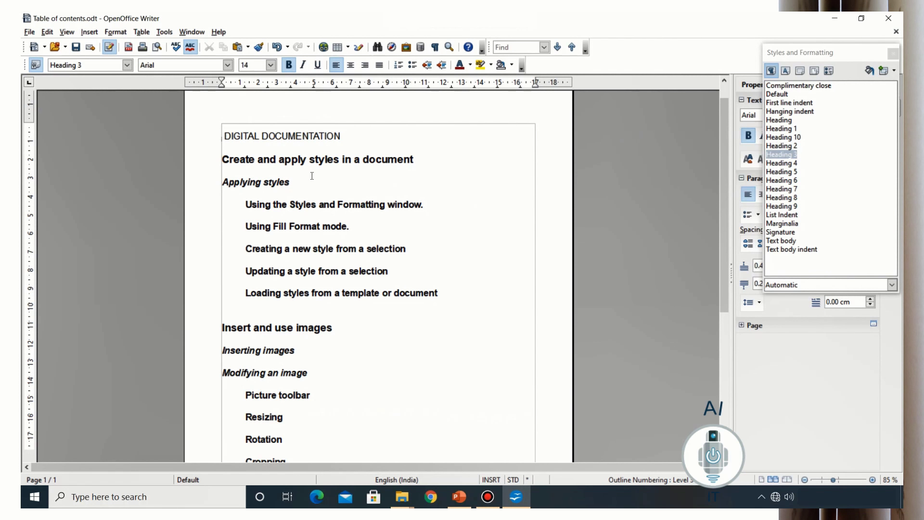
left_click(425, 160)
key("Return")
key("Return")
key("Return")
key("Return")
key("Return")
key("Return")
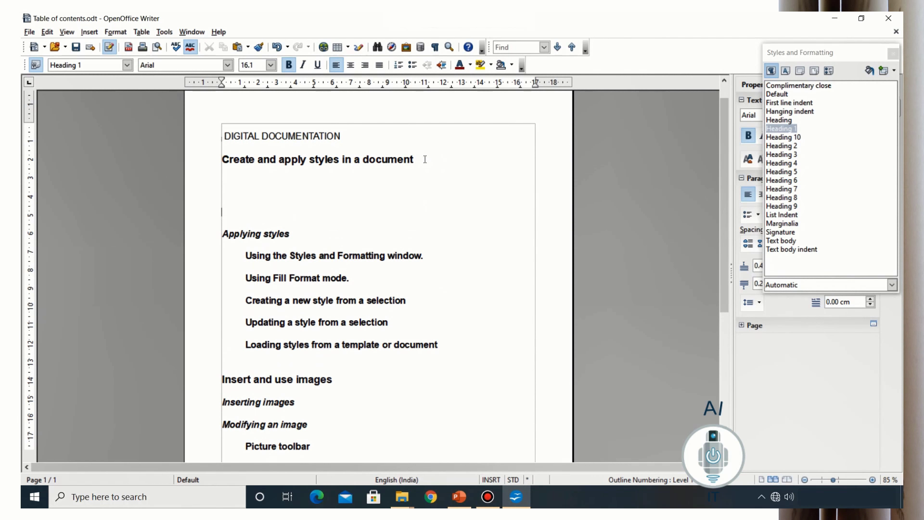
key("Return")
key("Return")
key("Return")
key("Return")
key("Return")
key("Return")
key("Return")
key("Return")
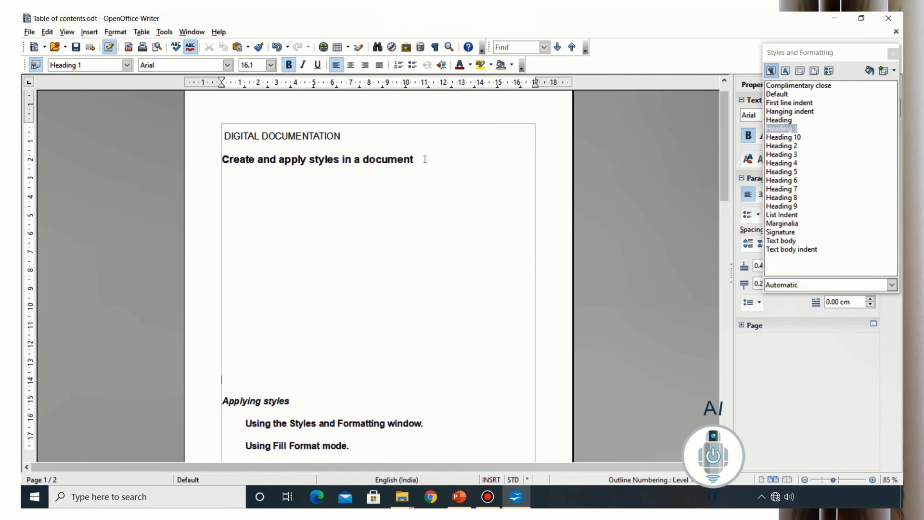
key("Return")
key("Return")
key("Return")
key("Return")
key("Return")
key("Return")
key("Return")
scroll(425, 161, "down", 10)
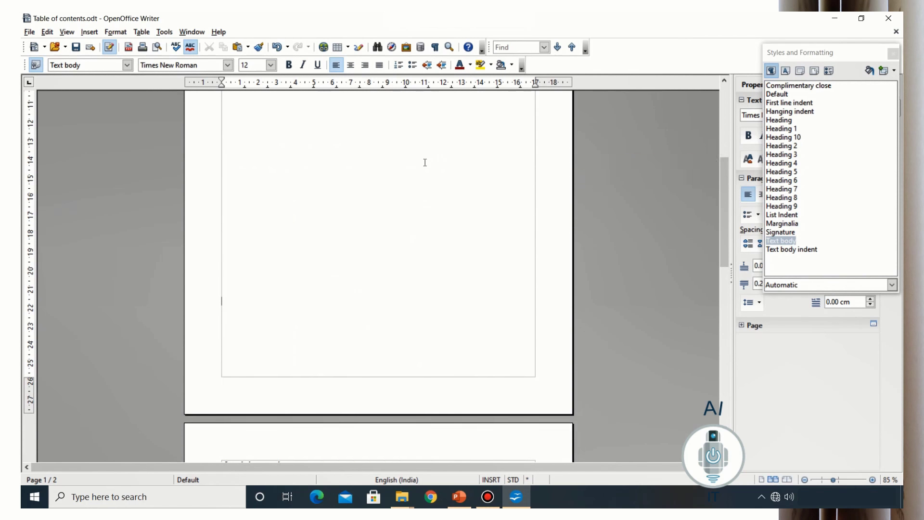
Step: Insert blank lines before "Insert and use images" until that heading starts at the top of page 4
scroll(425, 163, "down", 10)
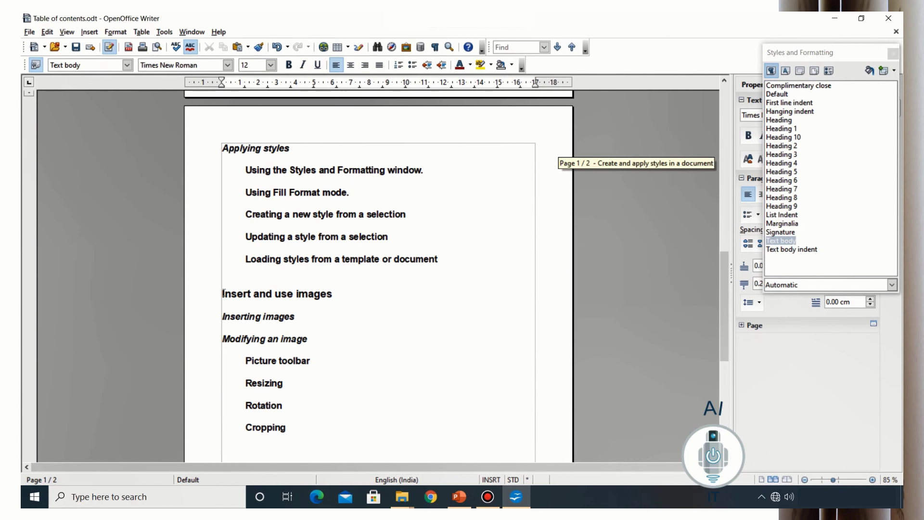
left_click(223, 293)
key("Return")
key("Return")
key("Return")
key("Return")
key("Return")
key("Return")
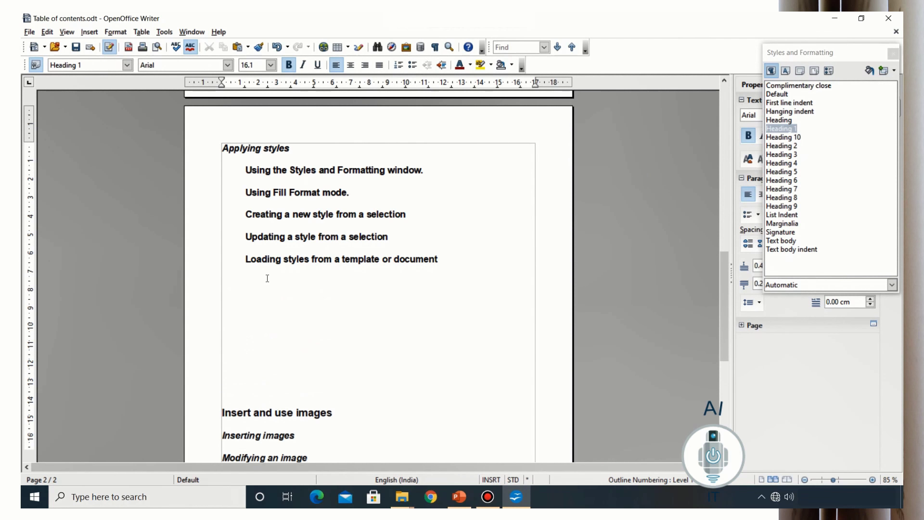
key("Return")
key("Return")
key("Return")
key("Return")
key("Return")
key("Return")
key("Return")
key("Return")
key("Return")
key("Return")
key("Return")
key("Return")
key("Return")
key("Return")
key("Return")
key("Return")
key("Return")
key("Return")
key("Return")
key("Return")
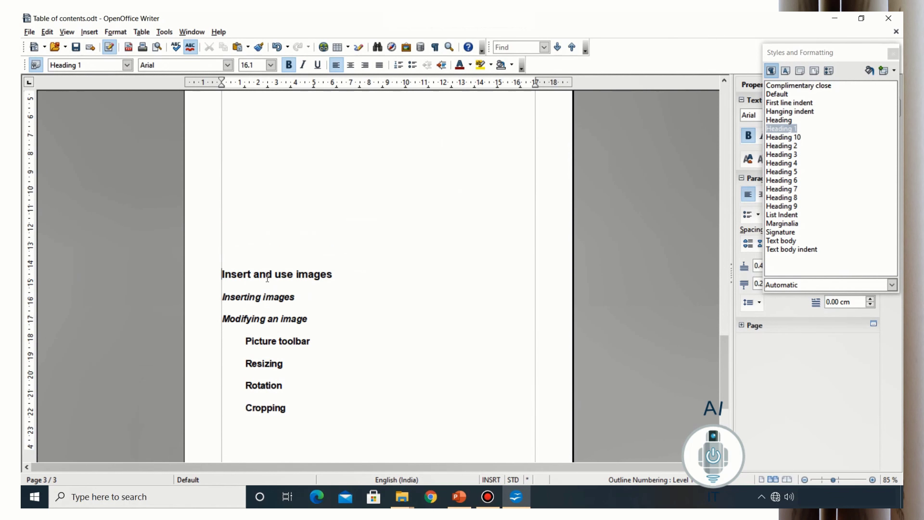
key("Return")
key("Return")
key("Return")
key("Return")
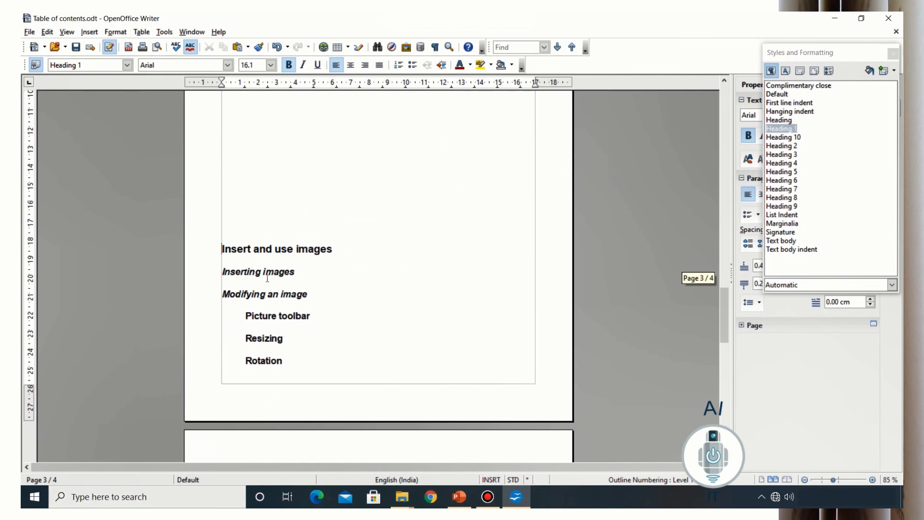
key("Return")
key("Return")
key("Return")
key("Return")
scroll(268, 279, "down", 3)
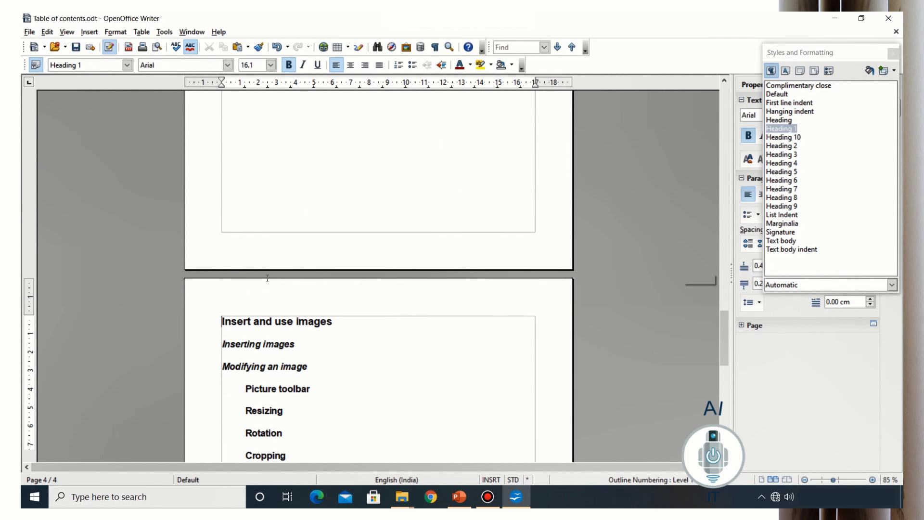
Step: Insert blank lines before "Modifying an image" until that heading starts at the top of page 5
left_click(223, 320)
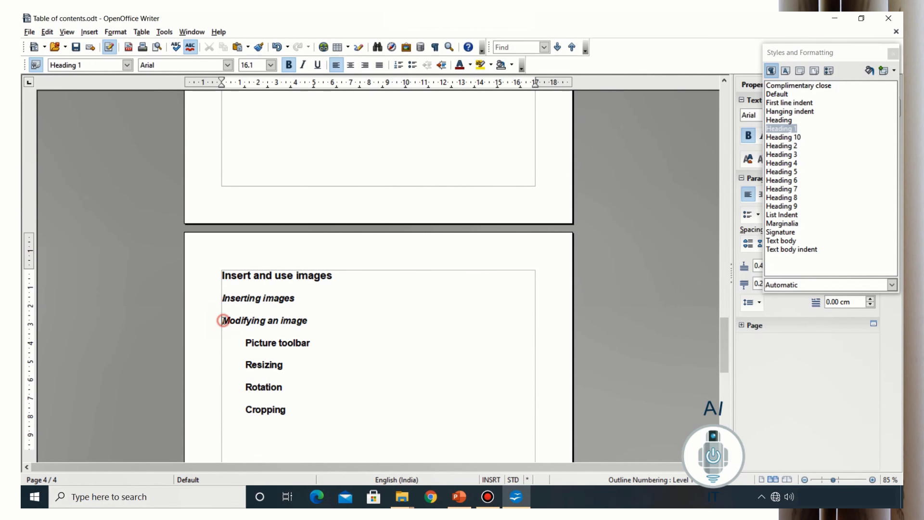
key("Return")
key("Return")
key("Return")
key("Return")
key("Return")
key("Return")
key("Return")
key("Return")
key("Return")
key("Return")
key("Return")
key("Return")
key("Return")
key("Return")
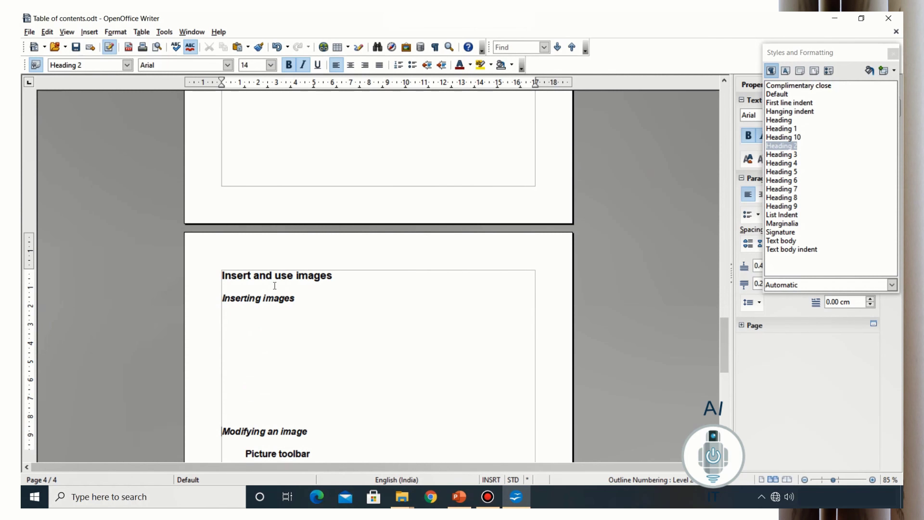
key("Return")
key("Return")
key("Return")
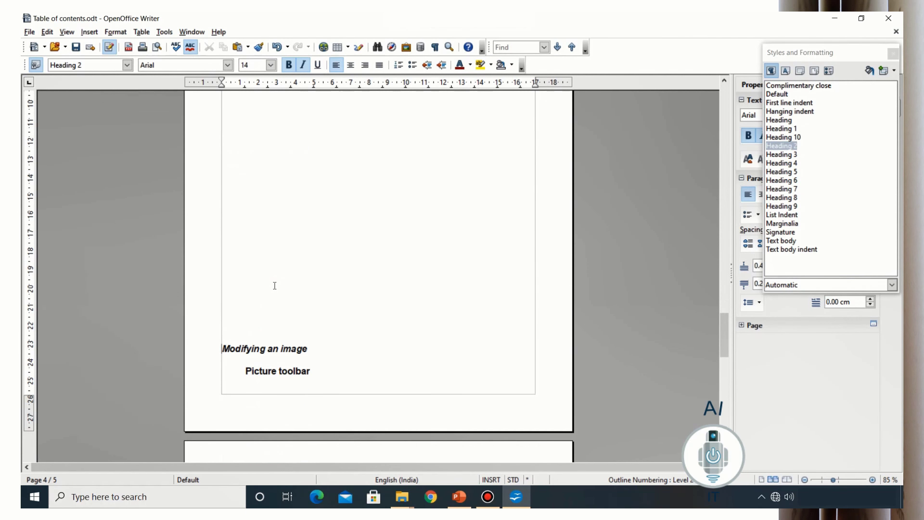
Step: Insert a table of contents titled "Unit 1" before "DIGITAL DOCUMENTATION" for the entire document, with protection kept and index marks excluded
scroll(275, 286, "up", 15)
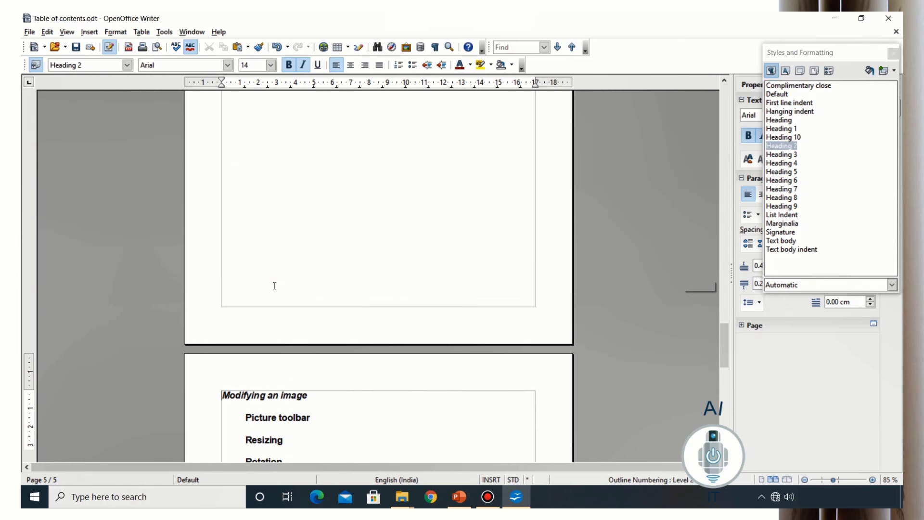
scroll(275, 286, "up", 10)
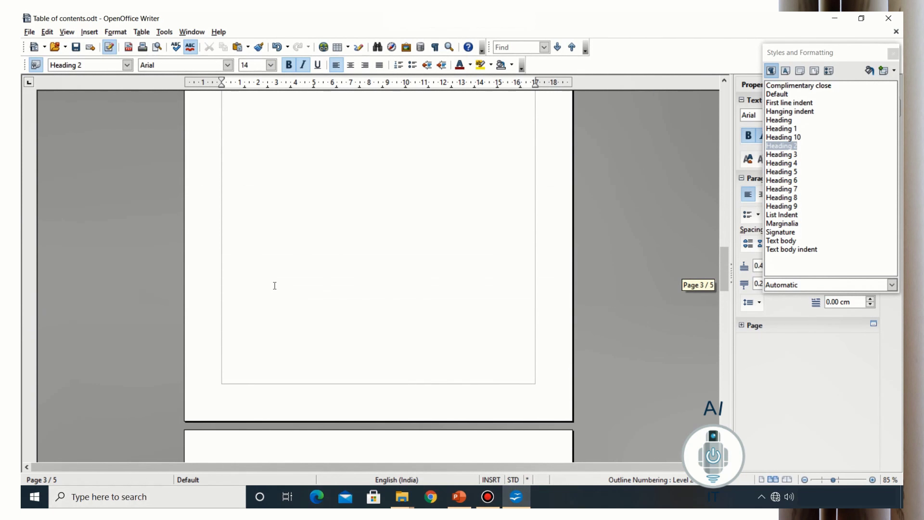
scroll(275, 285, "up", 10)
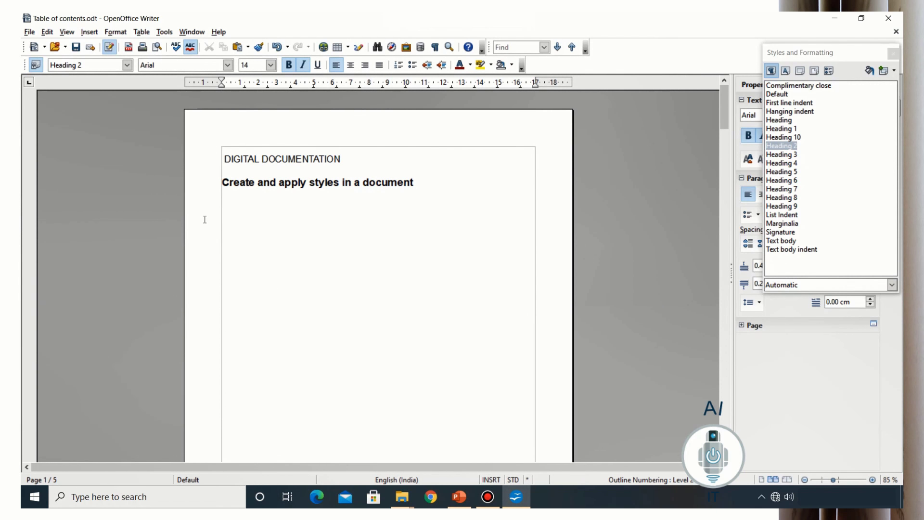
left_click(225, 158)
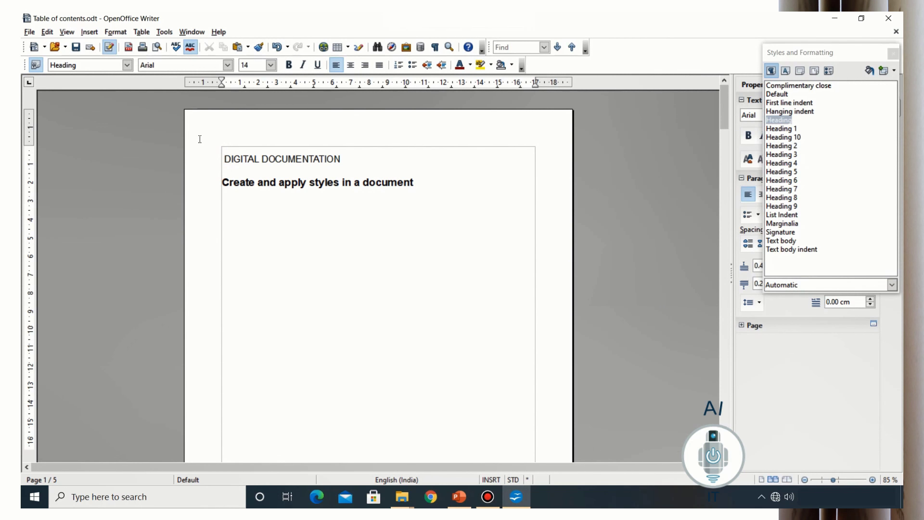
left_click(89, 32)
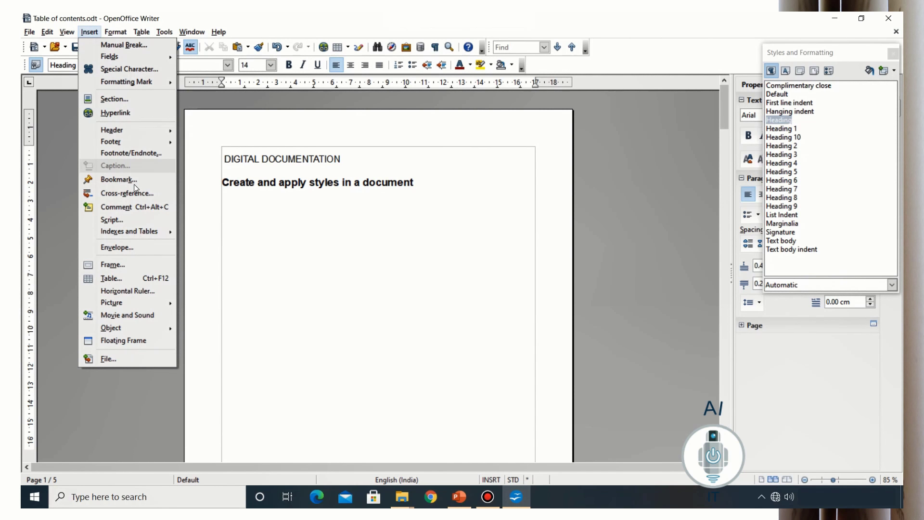
mouse_move(139, 232)
left_click(210, 246)
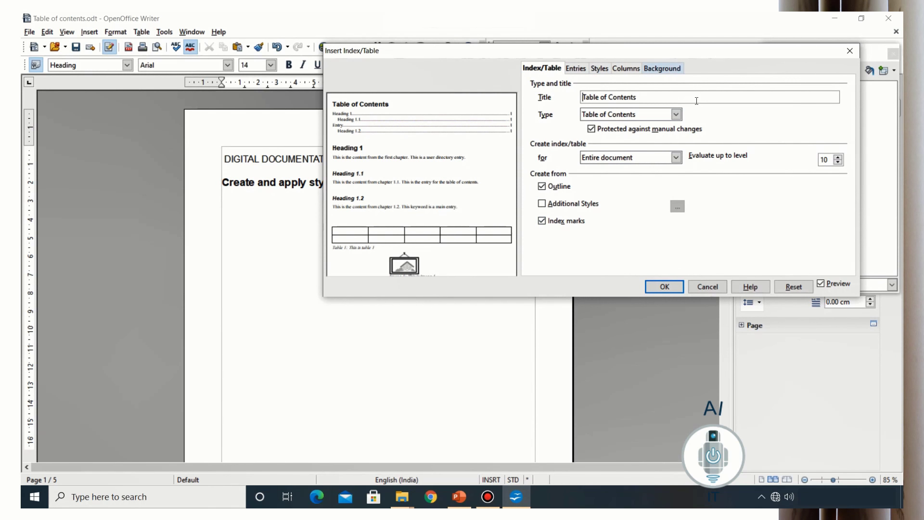
left_click(821, 284)
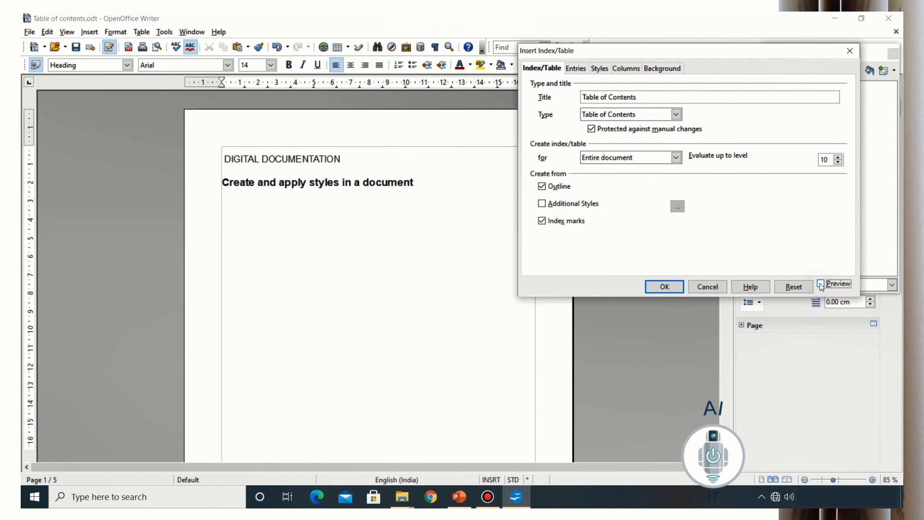
left_click(821, 284)
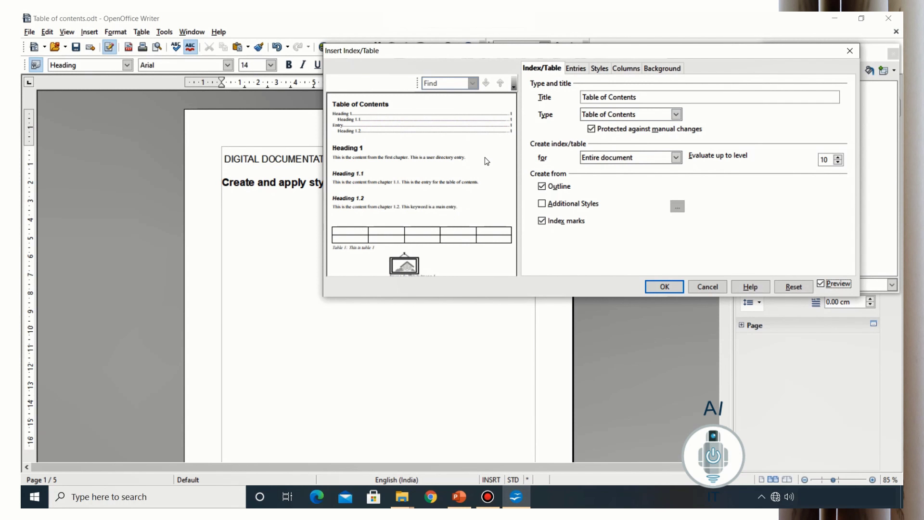
type("Unit 1")
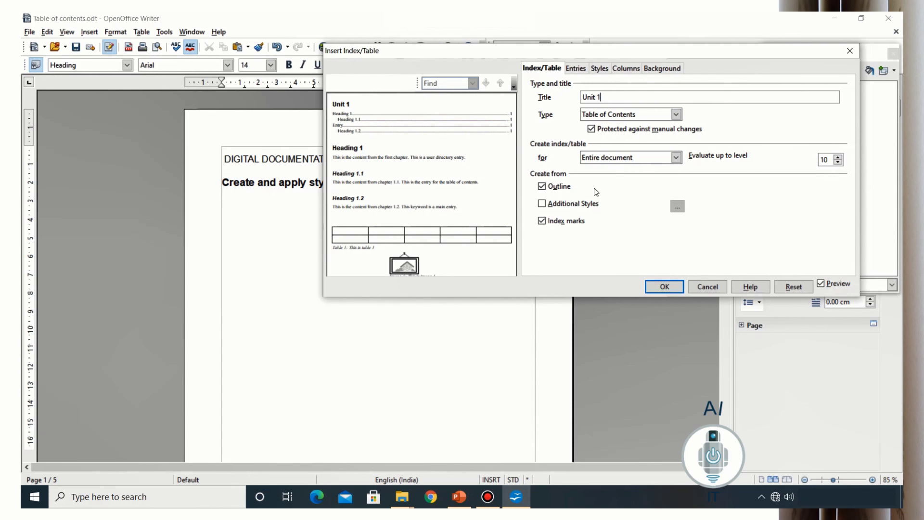
left_click(542, 221)
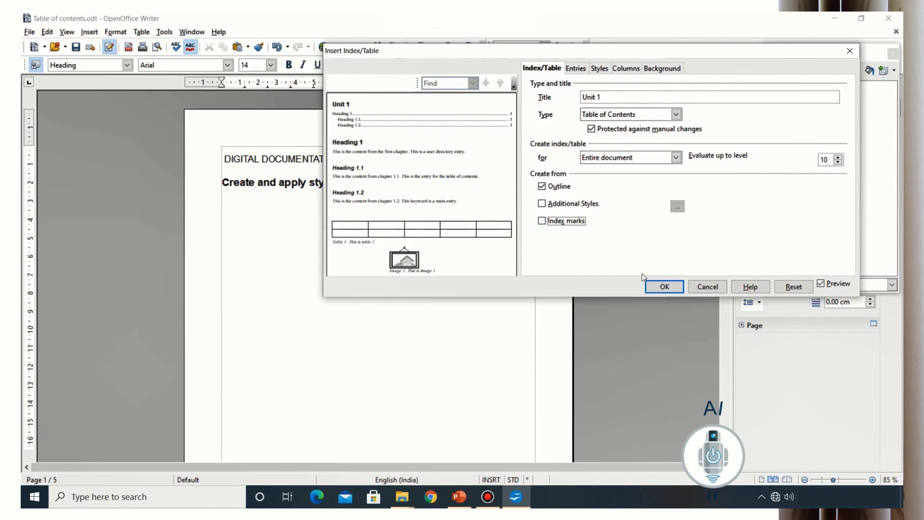
left_click(662, 287)
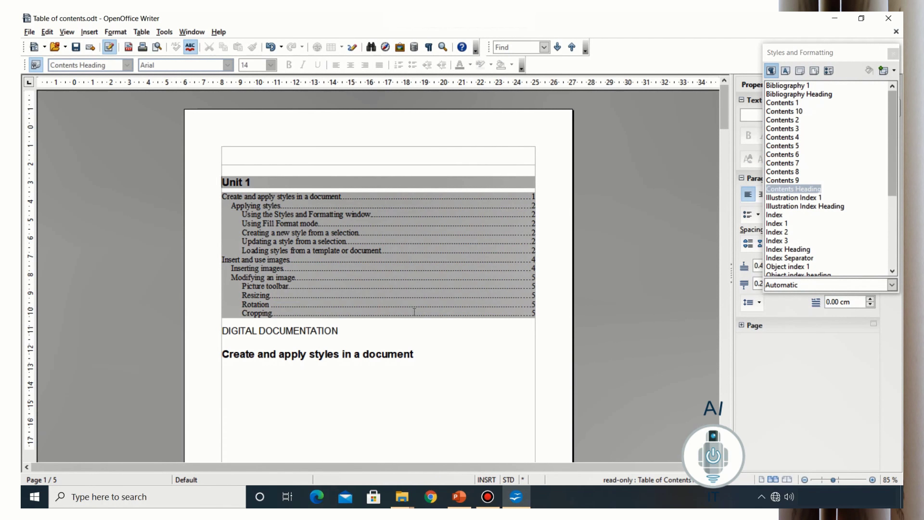
Step: Examine the entries of the "Unit 1" table and compare their page numbers with the headings in the document
left_click(368, 266)
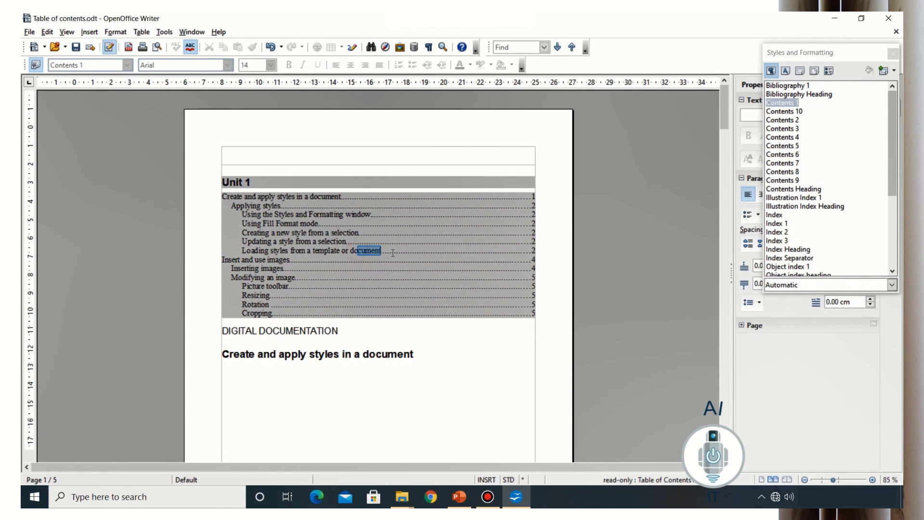
left_click_drag(336, 241, 312, 241)
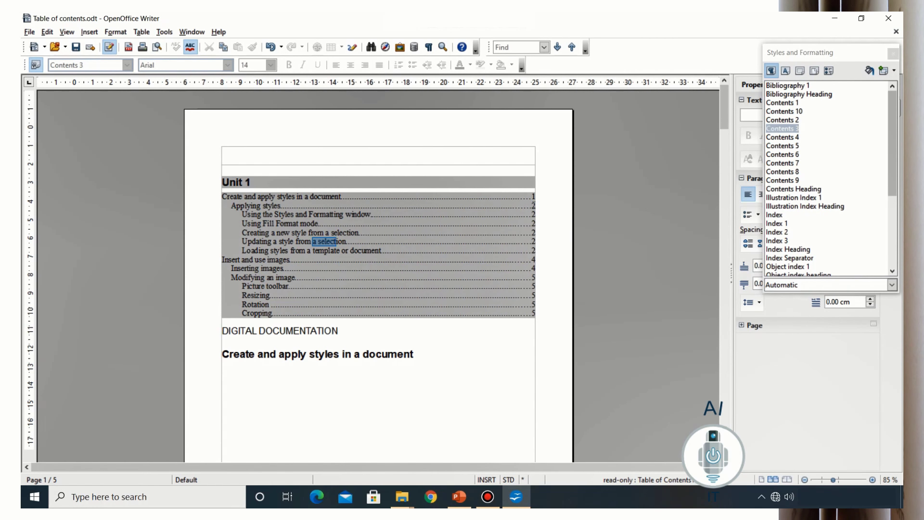
scroll(408, 248, "down", 10)
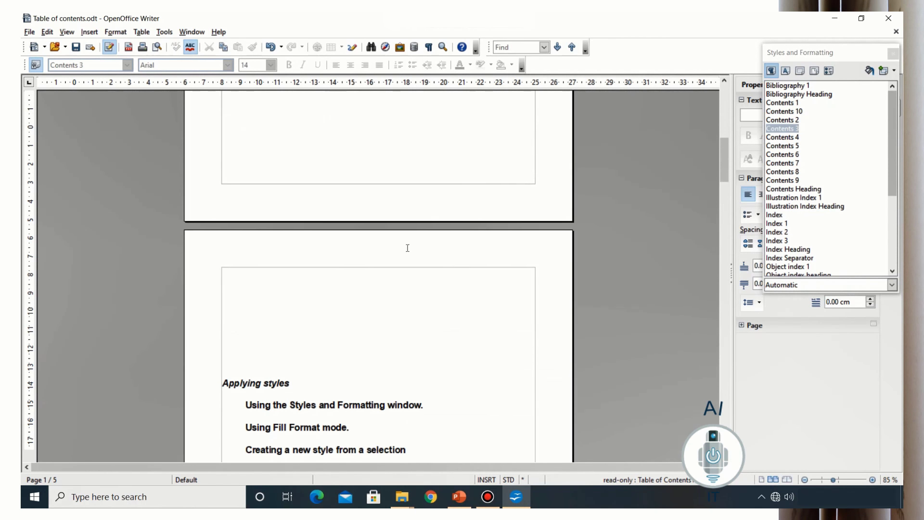
scroll(407, 248, "down", 5)
scroll(406, 249, "up", 15)
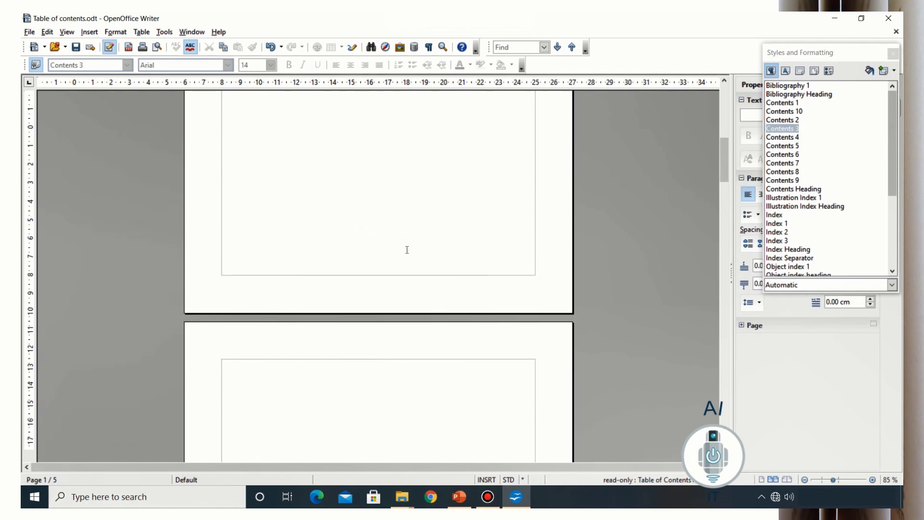
left_click(345, 170)
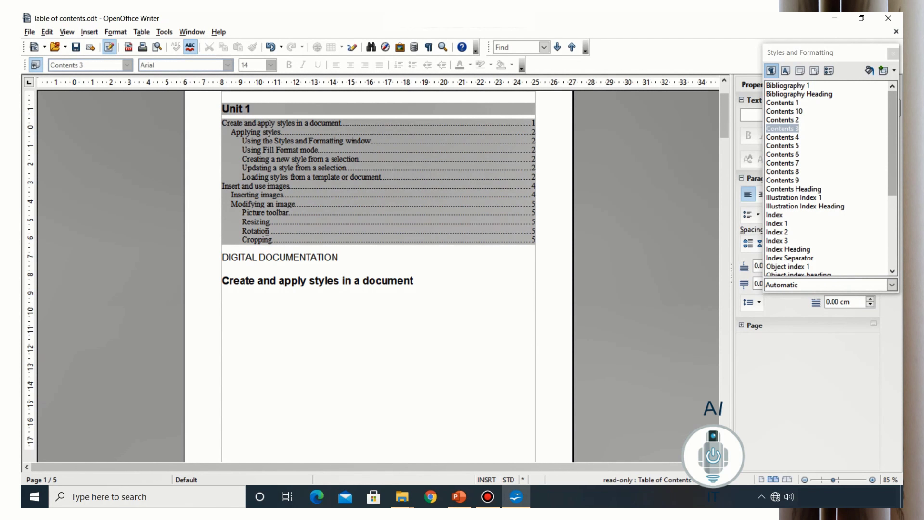
Step: Insert a second table of contents titled "Permit changes" above "Unit 1", with protection against manual changes turned off
key("ctrl+Home")
key("alt+Return")
left_click(89, 32)
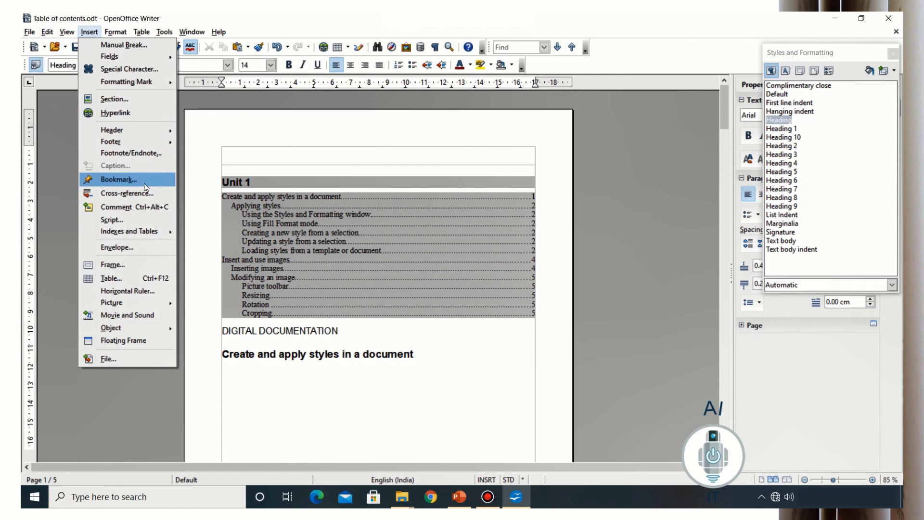
mouse_move(144, 230)
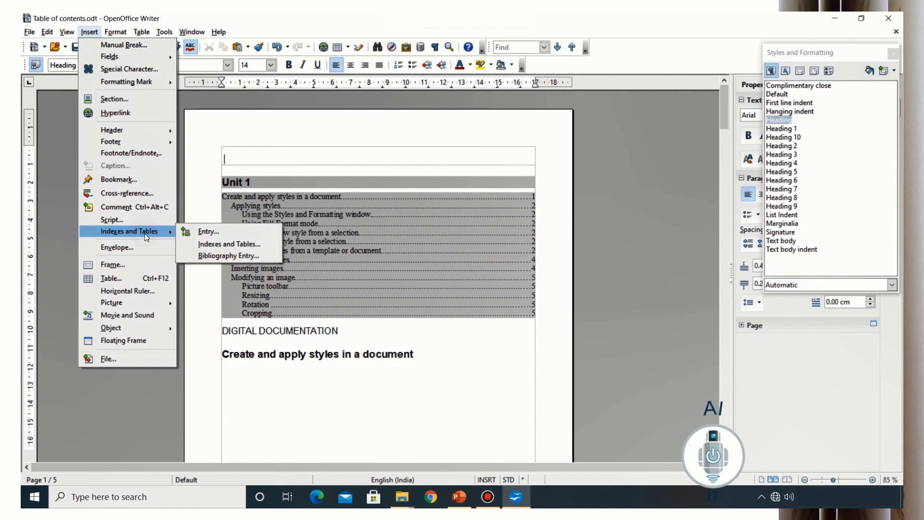
left_click(206, 244)
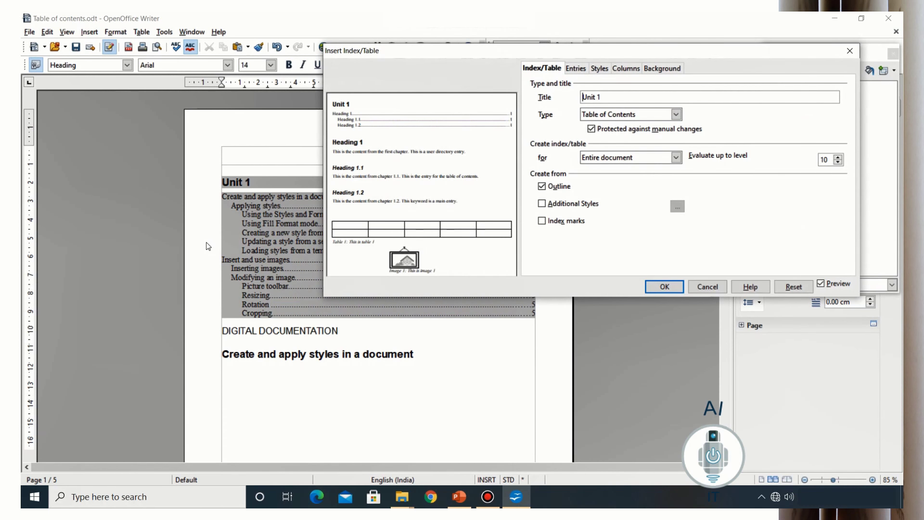
left_click_drag(609, 97, 546, 108)
type("Permit changes")
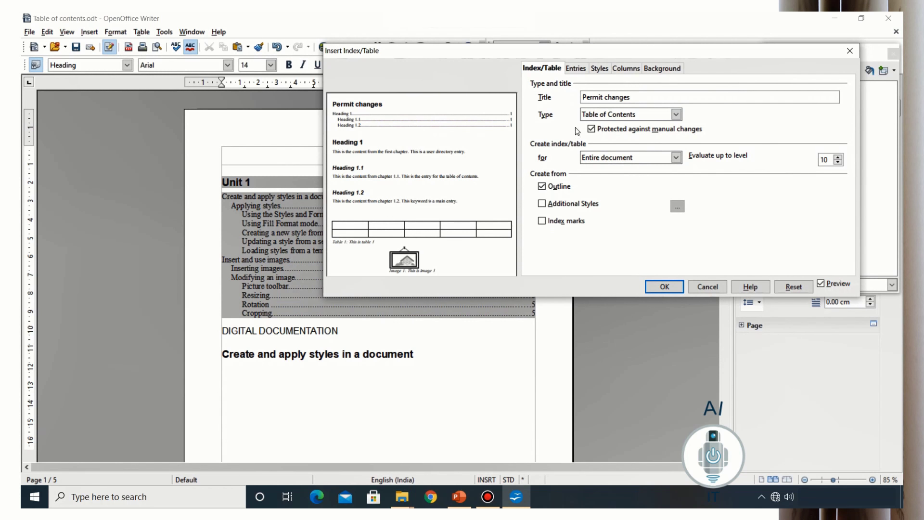
left_click(590, 129)
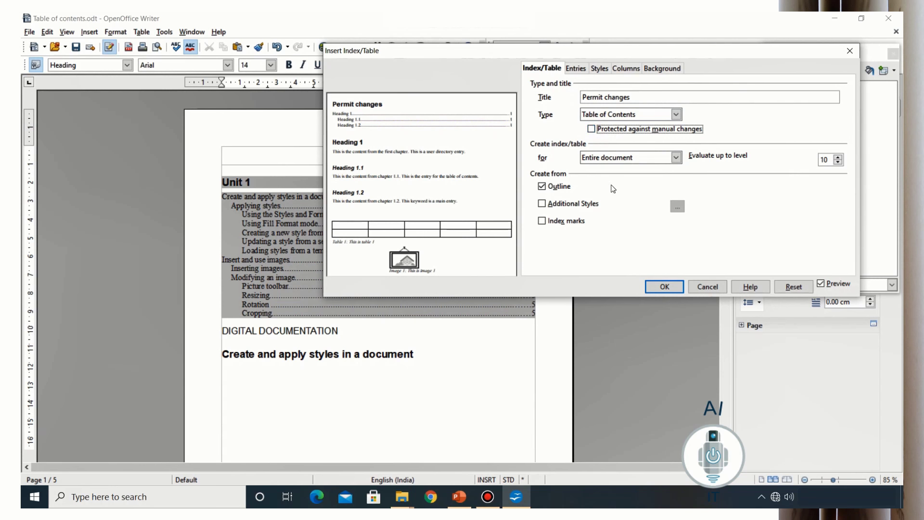
left_click(648, 286)
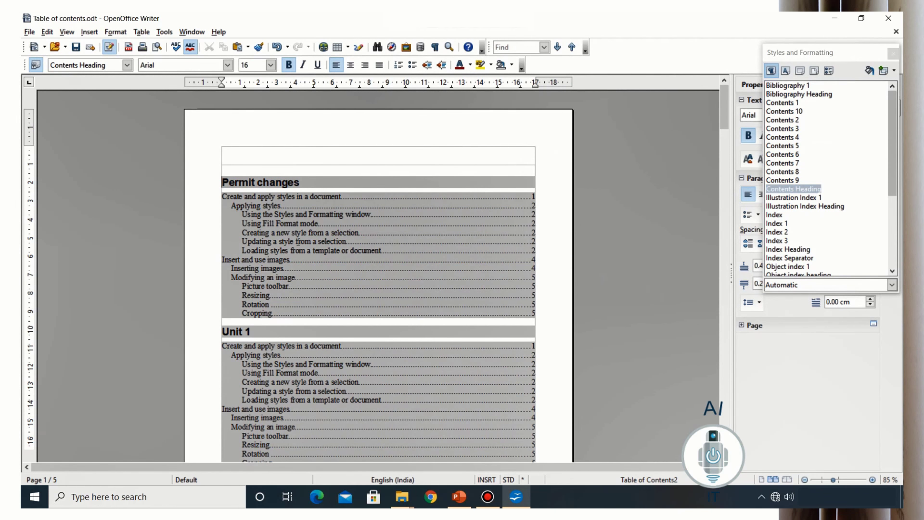
Step: Delete "from a selection" from the "Updating a style" entry in the "Permit changes" table
left_click_drag(293, 241, 345, 241)
key("Delete")
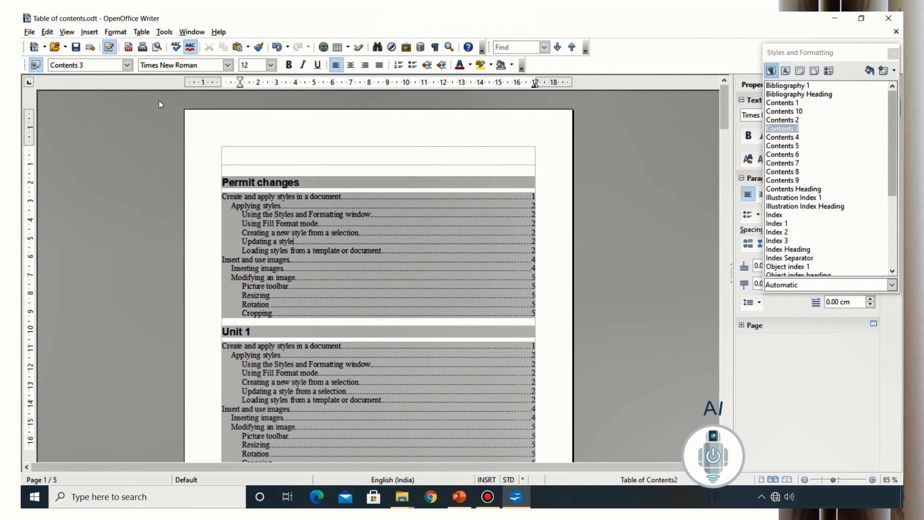
Step: Set up another table of contents in the blank first line of the document, with Additional Styles enabled
left_click(238, 157)
left_click(213, 154)
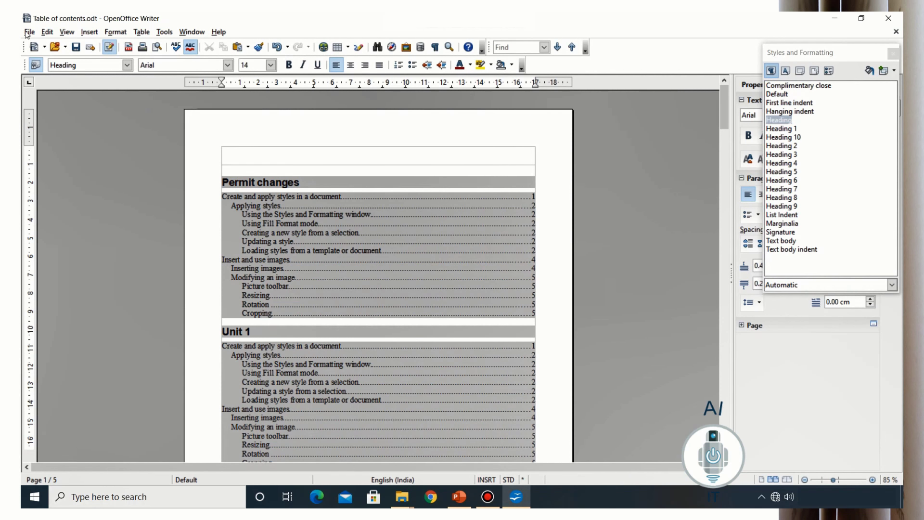
left_click(91, 31)
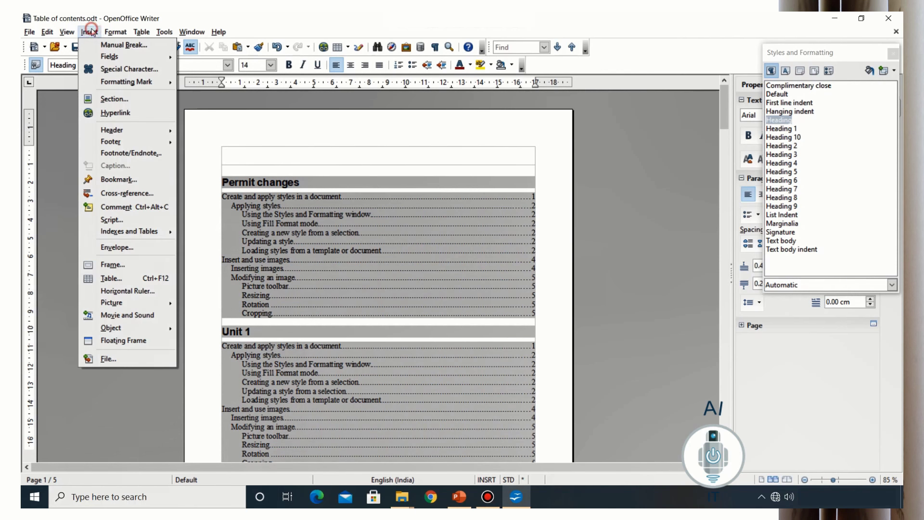
left_click(129, 233)
left_click(194, 245)
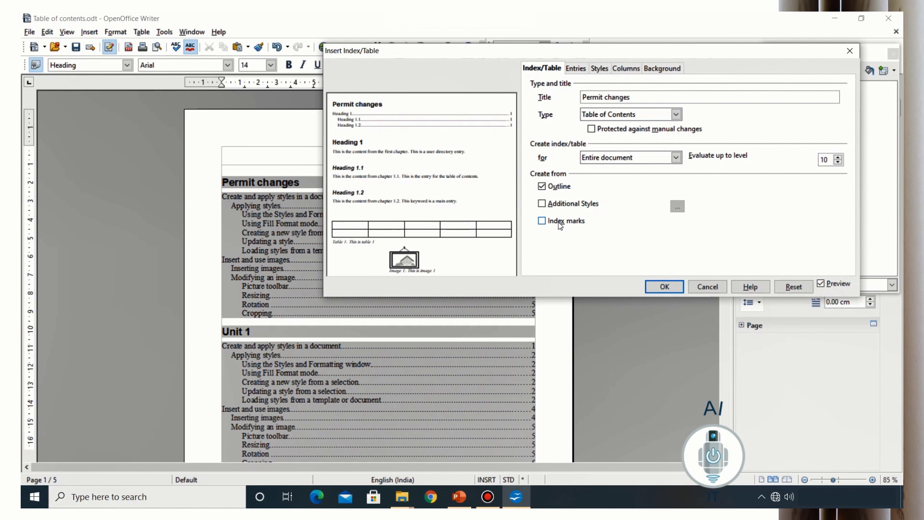
left_click(552, 205)
Step: Assign the Heading style to level 2 and insert the new table of contents above the existing ones
left_click(677, 206)
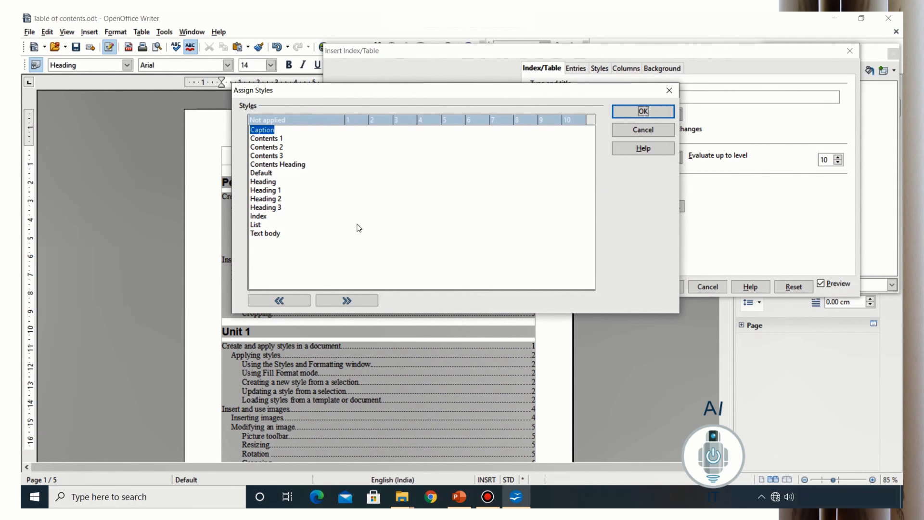
left_click(267, 182)
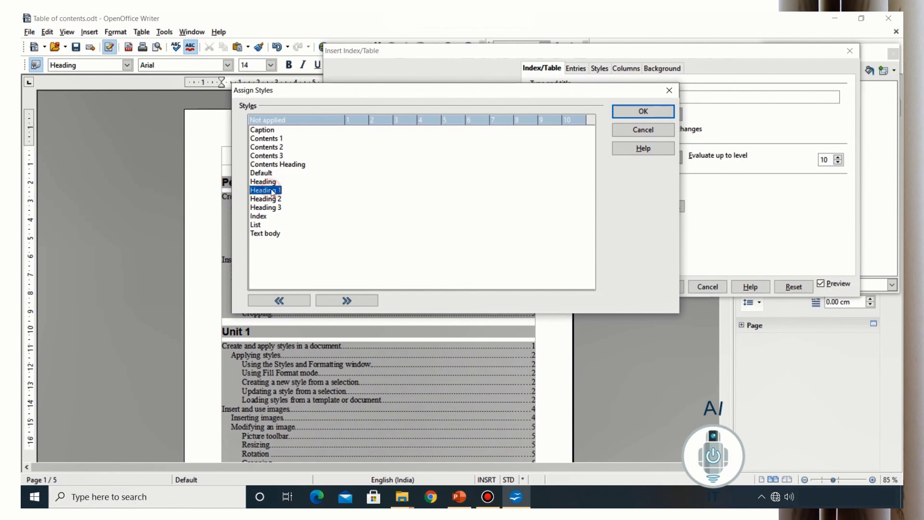
left_click(348, 301)
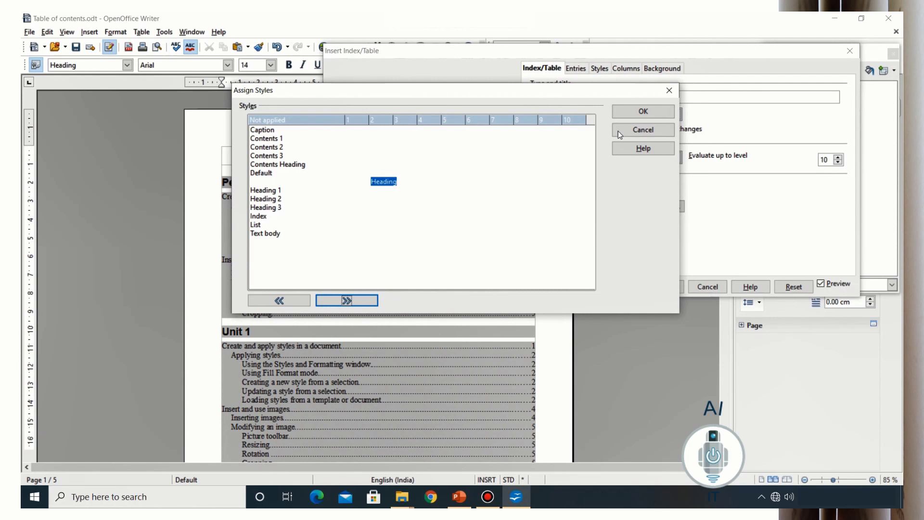
left_click(630, 115)
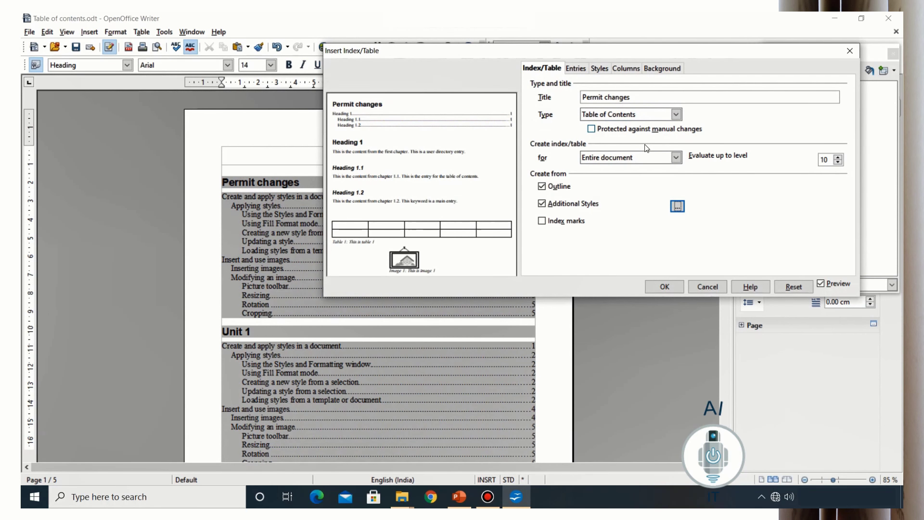
left_click(672, 288)
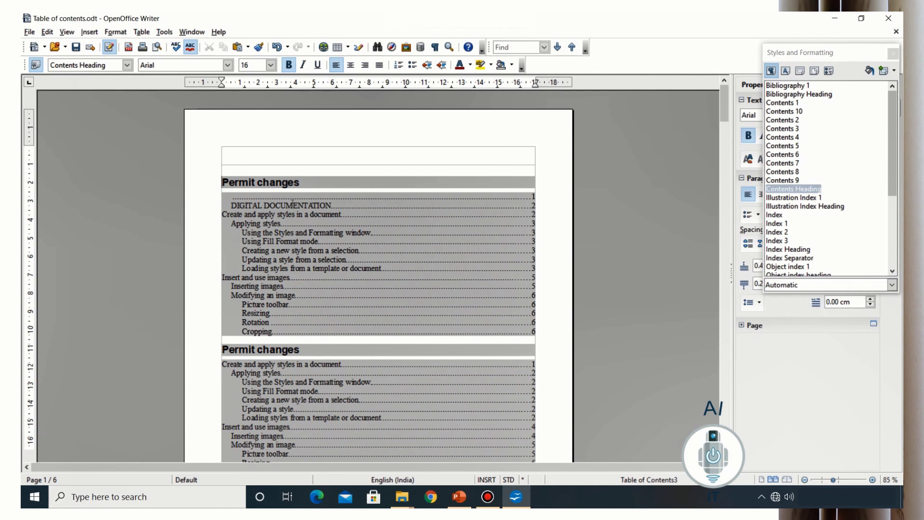
scroll(292, 203, "down", 3)
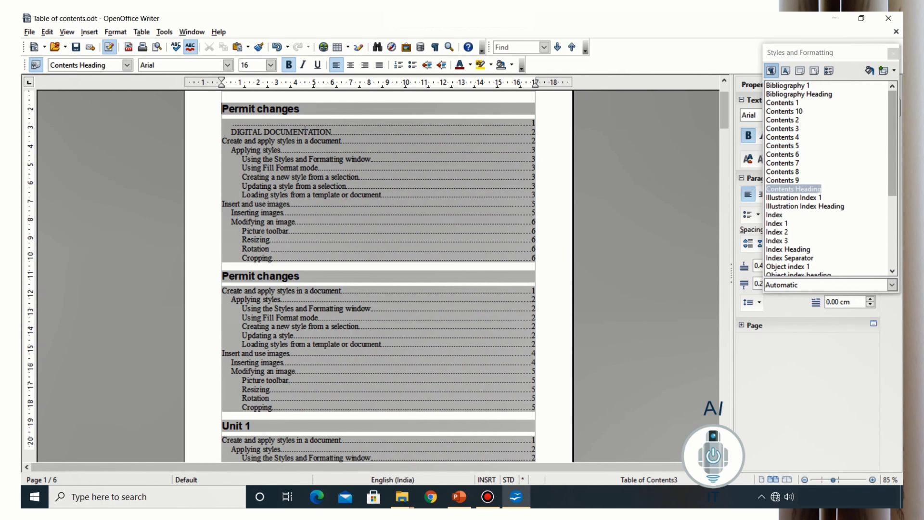
scroll(230, 135, "up", 1)
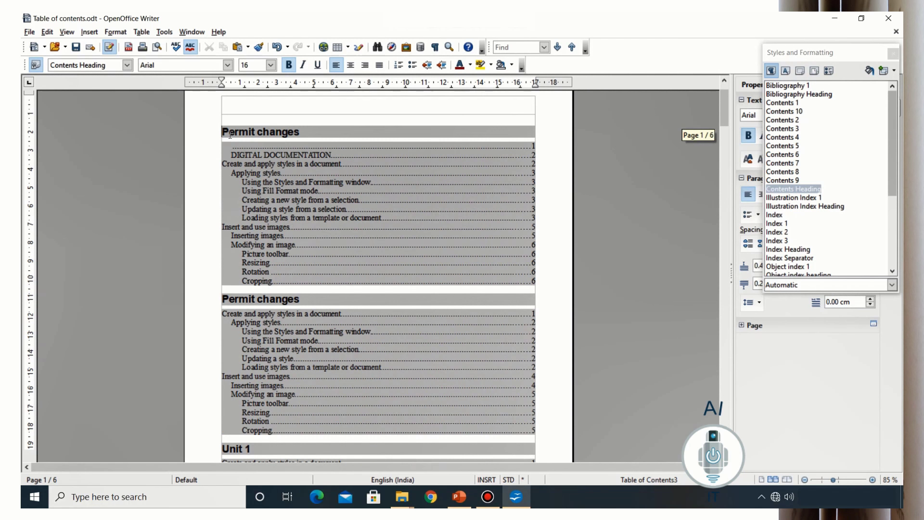